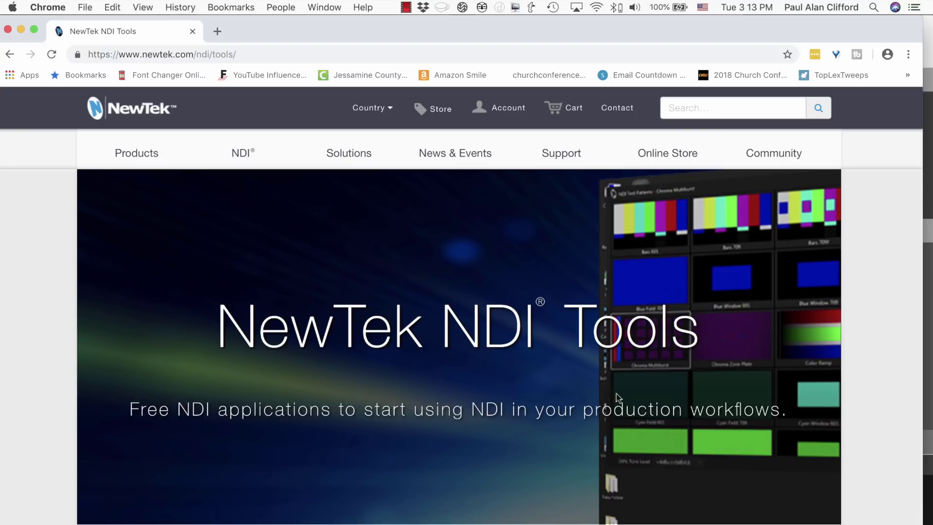
Step: Scroll the NDI Tools page to the Windows and Mac download boxes listing Scan Converter
scroll(616, 397, down, 3)
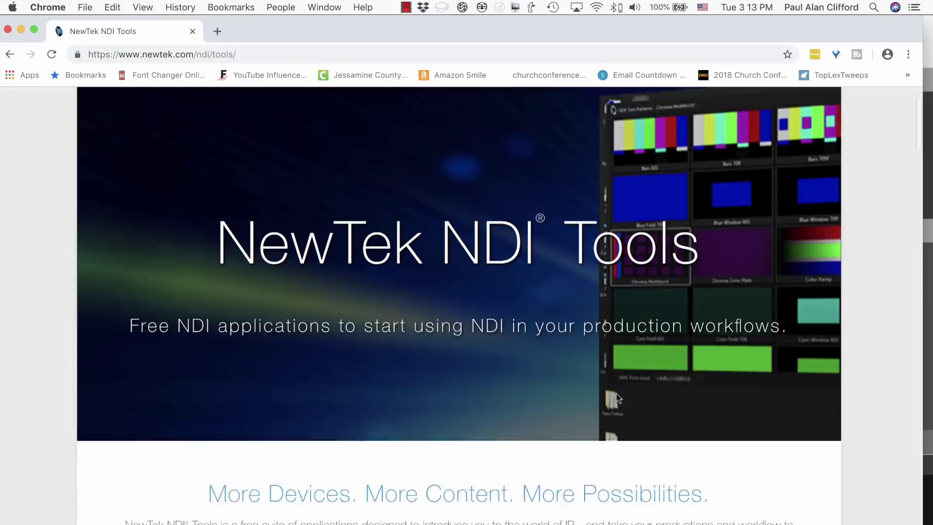
scroll(616, 398, up, 3)
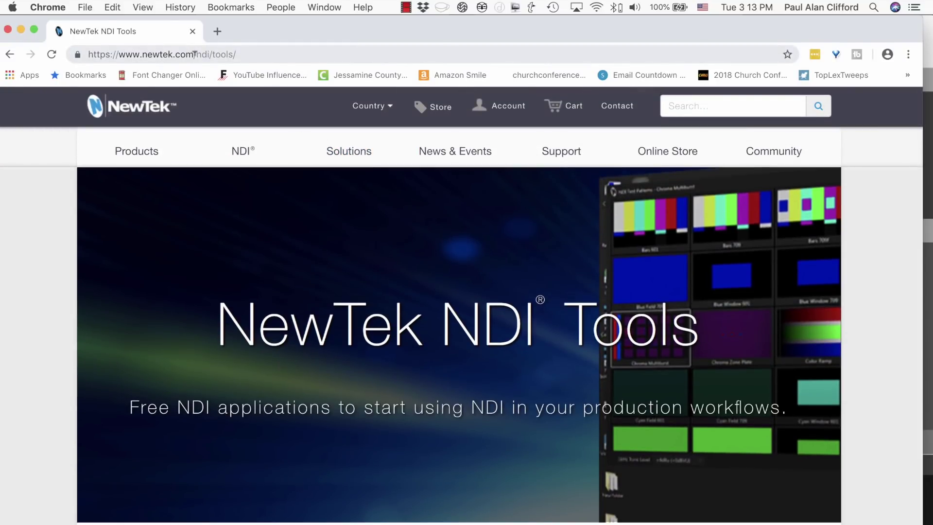
scroll(290, 359, down, 15)
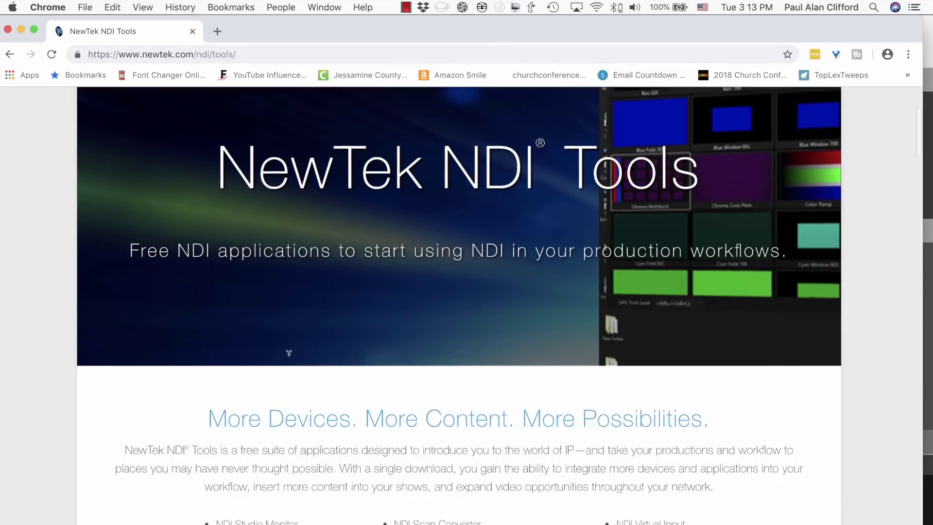
scroll(288, 356, down, 20)
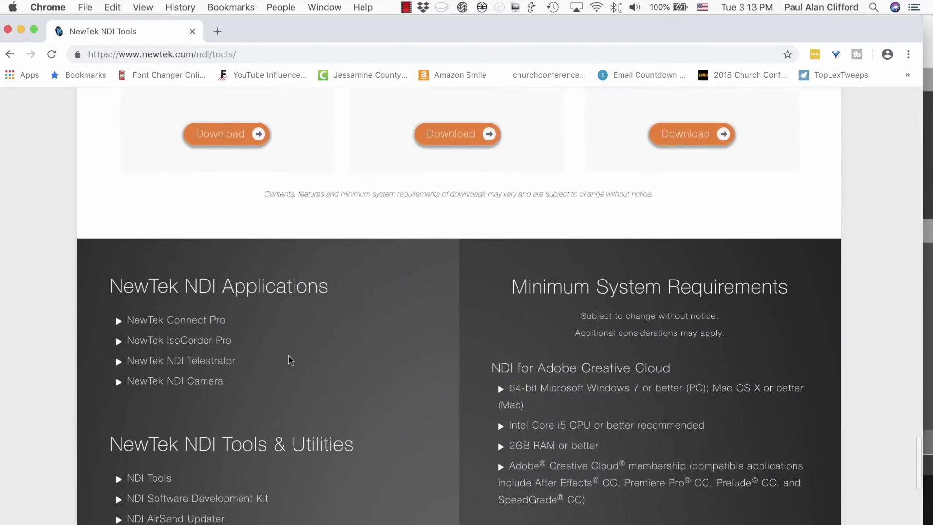
scroll(288, 356, up, 4)
scroll(287, 360, up, 3)
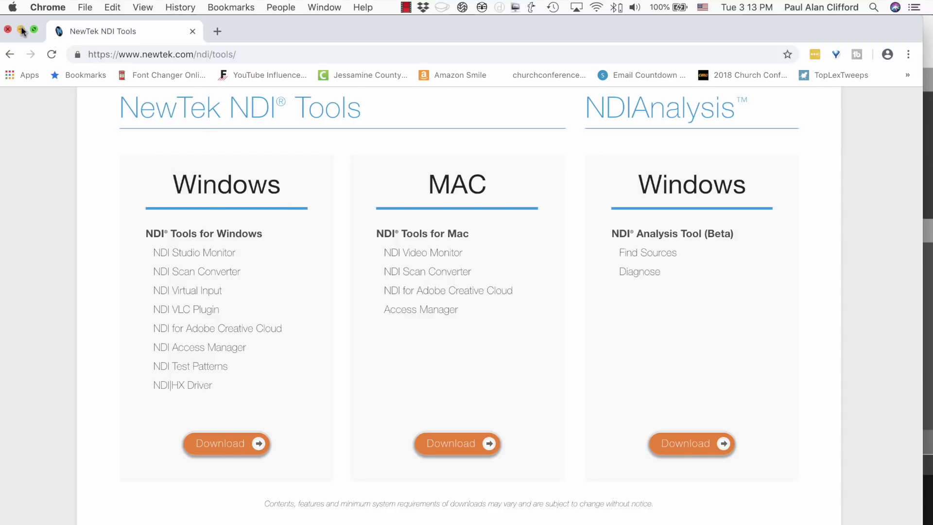
Step: Minimise Chrome and make the ProPresenter window with the Esther 8_9 presentation active
click(22, 28)
click(221, 33)
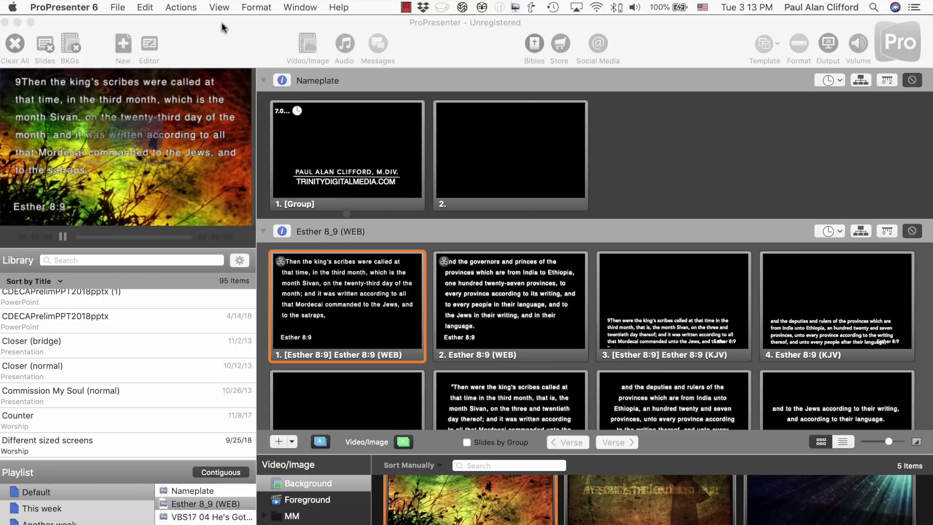
click(222, 22)
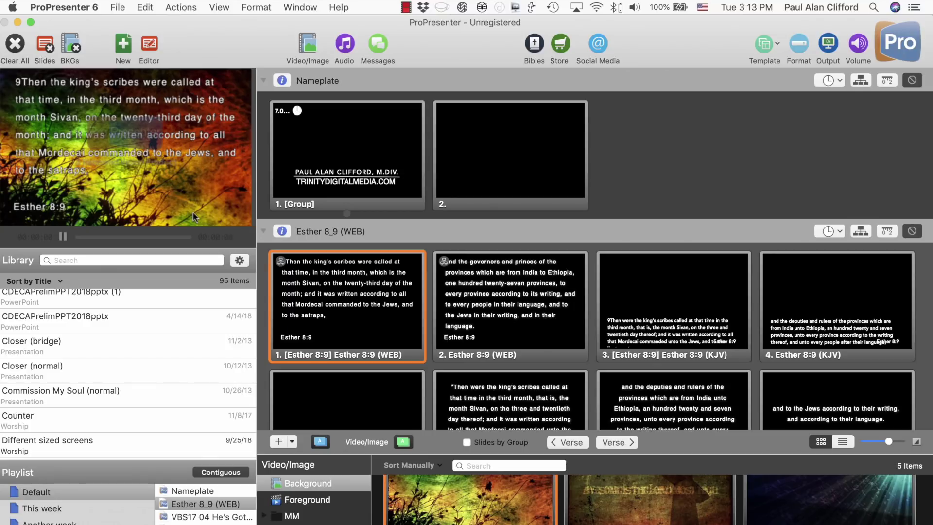
Step: Switch to the NDI Scan Converter app with Cmd+Tab
key(super+Tab)
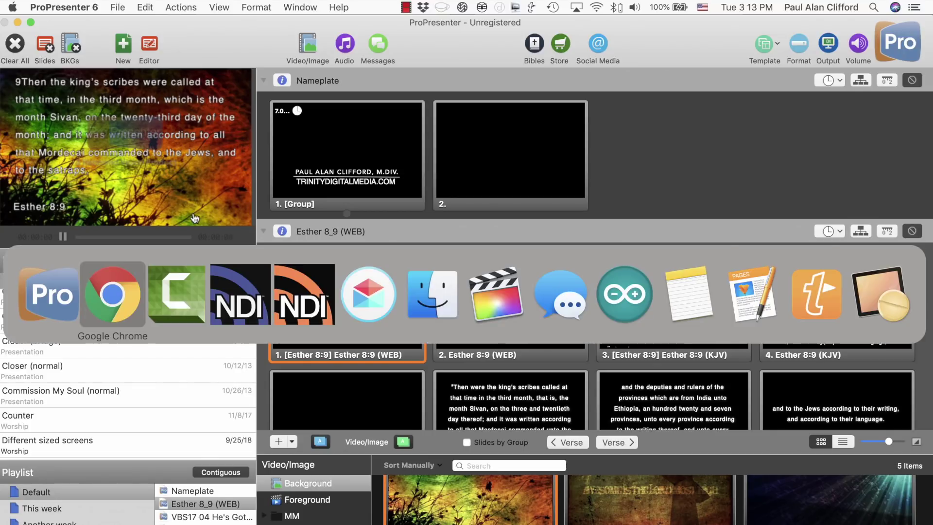
key(super+Tab)
key(super+Tab)
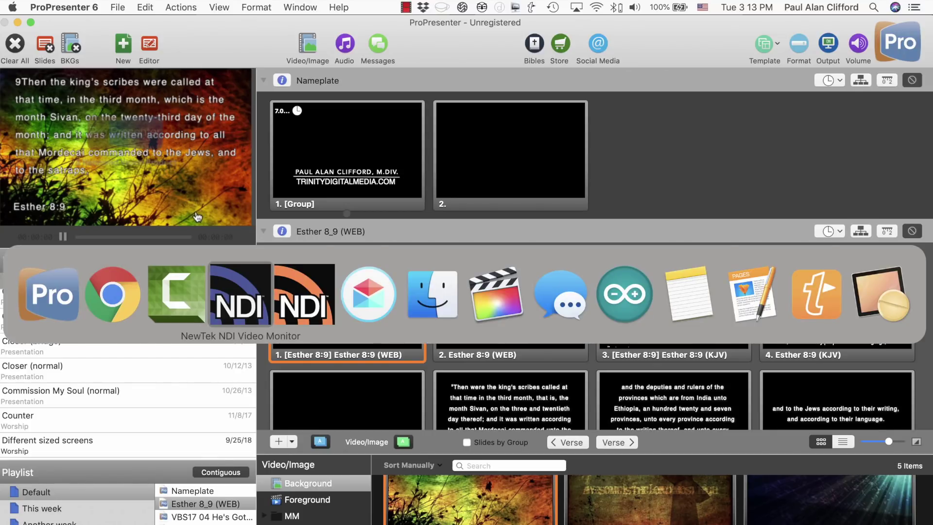
key(super+Tab)
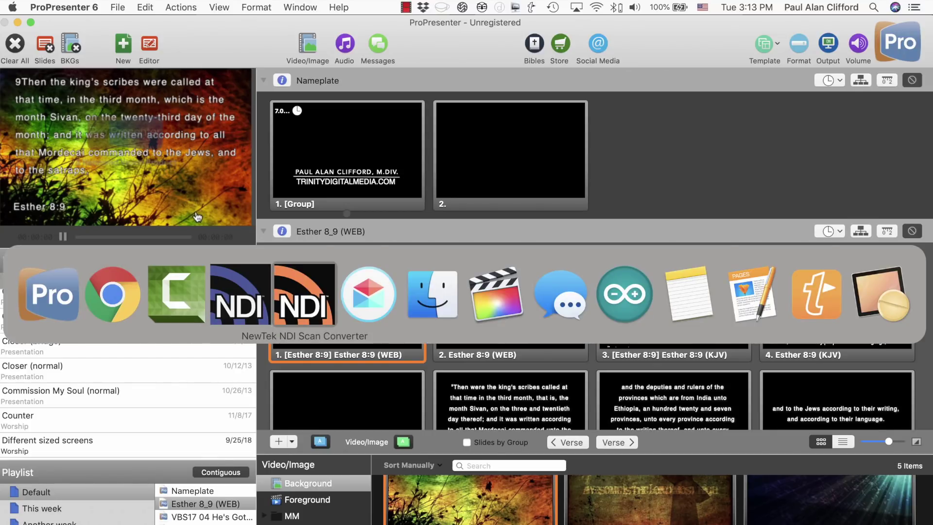
click(311, 297)
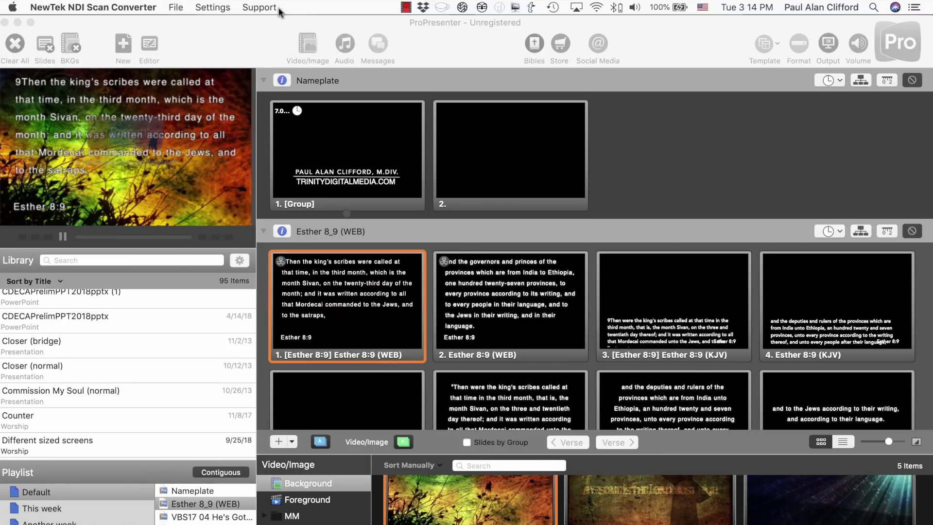
Step: Choose ProPresenter 6 [2] (1360 x 768) as Scan Converter's source under File > ProPresenter 6
click(174, 8)
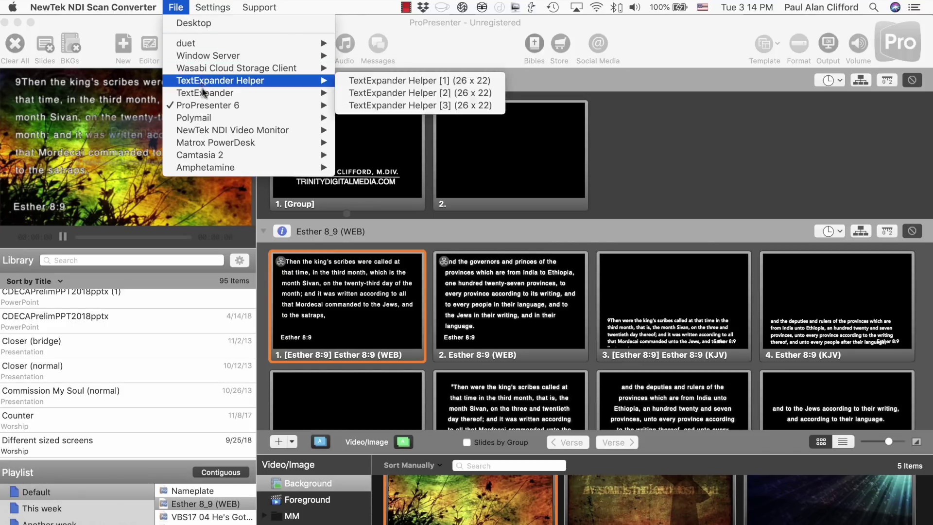
mouse_move(208, 106)
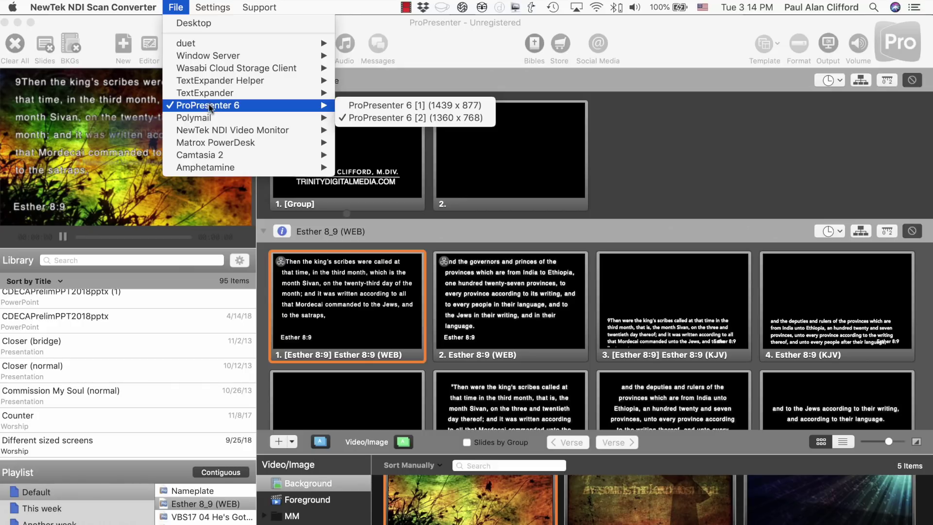
click(393, 119)
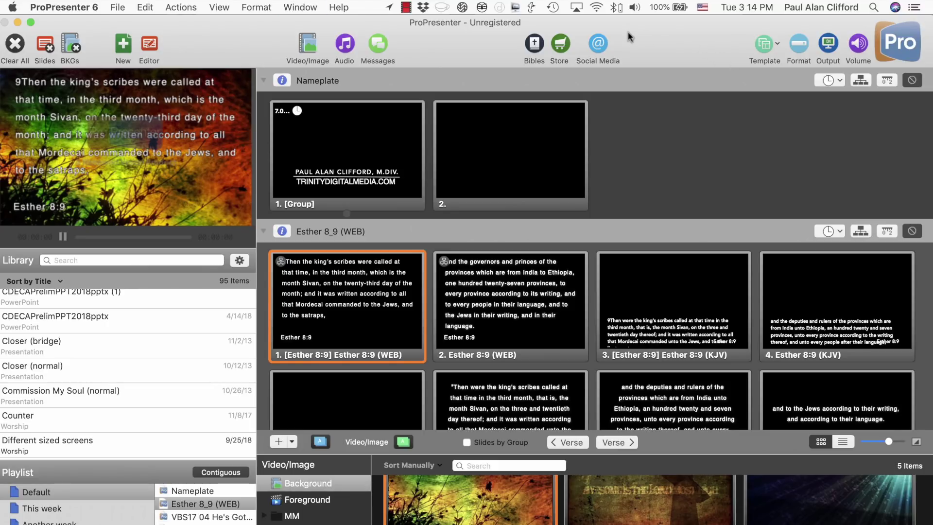
Step: Back in Scan Converter, change the ProPresenter 6 source to the 1439 x 877 screen
key(super+Tab)
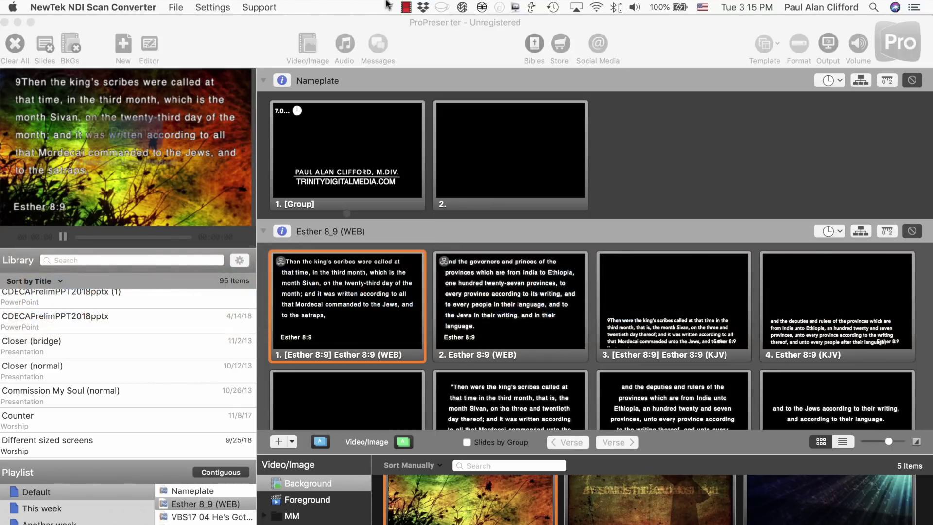
click(175, 7)
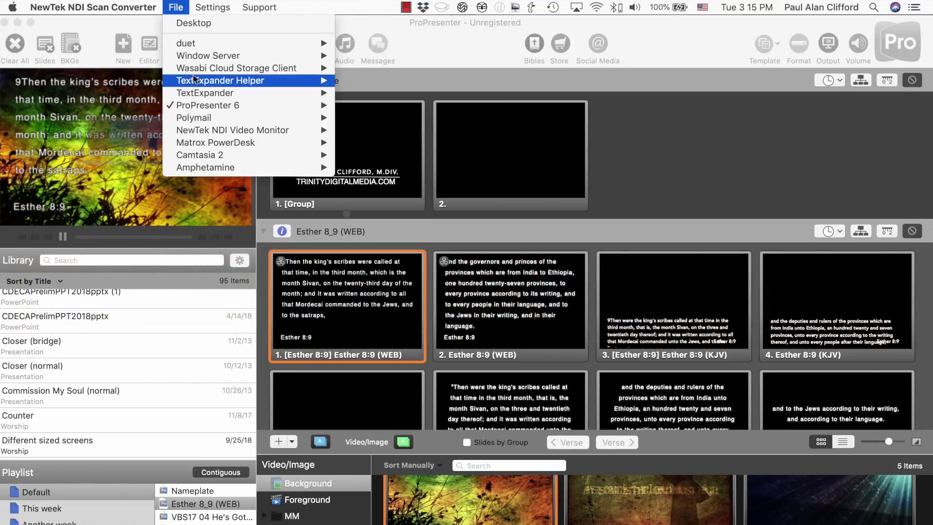
mouse_move(251, 105)
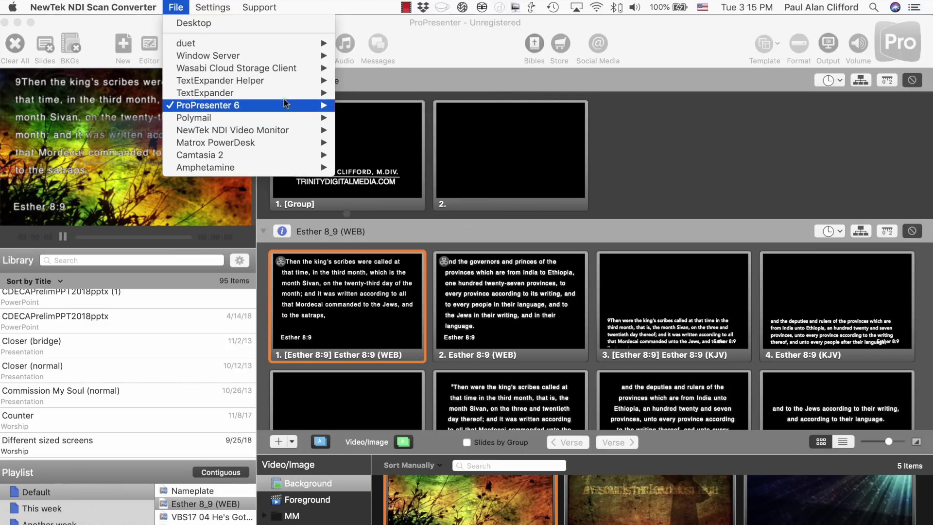
mouse_move(285, 109)
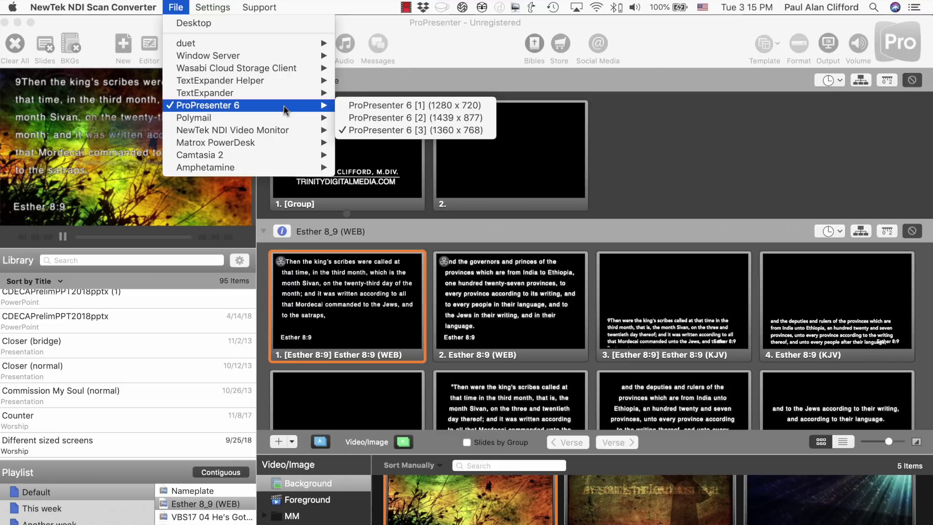
click(382, 118)
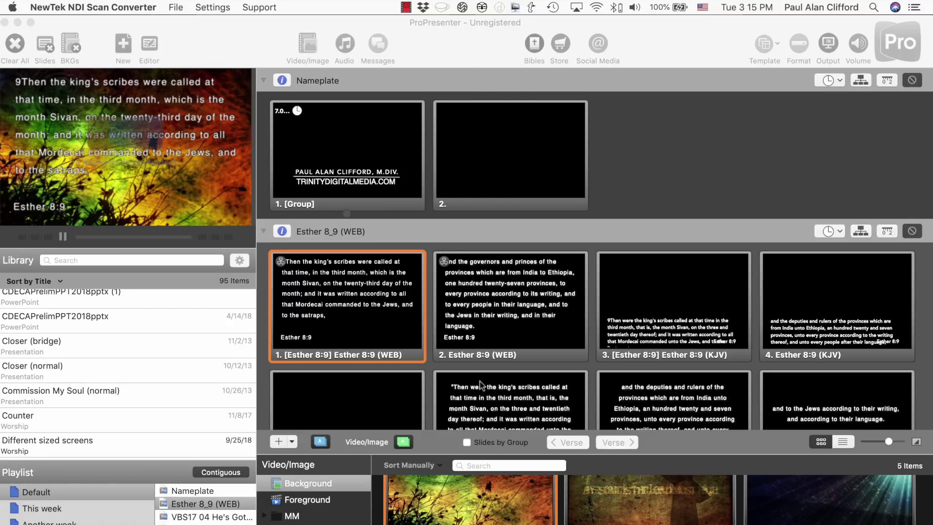
Step: Switch to NDI Video Monitor and move its video window up and to the right
key(super+Tab)
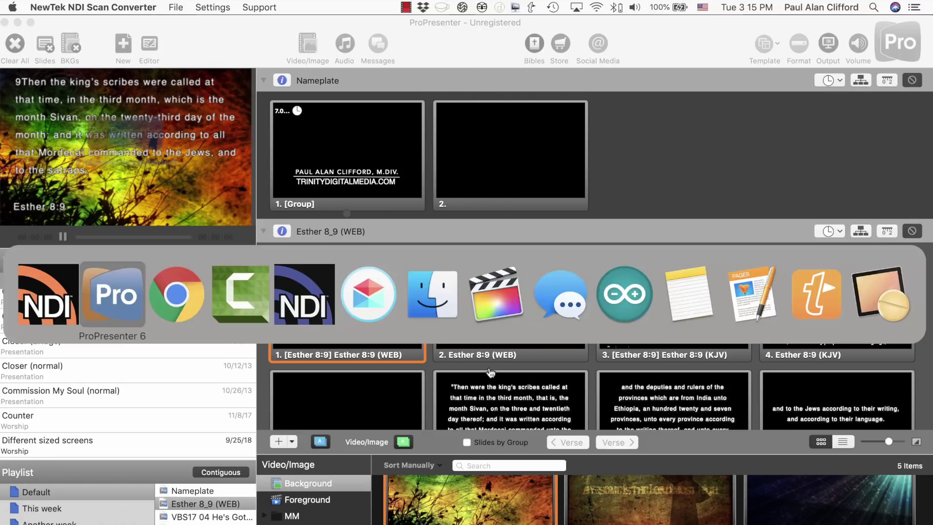
key(super+Tab)
key(super+Tab)
key(super+Tab)
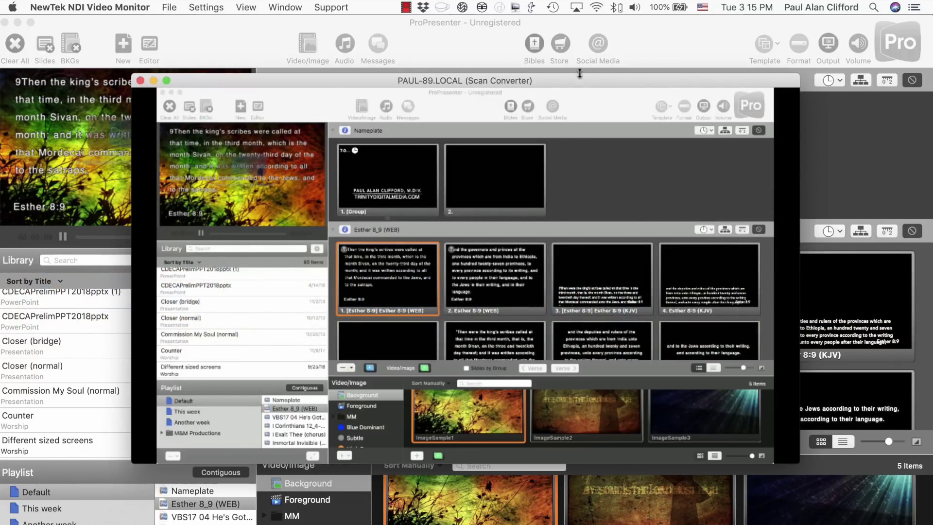
drag(579, 78, 598, 44)
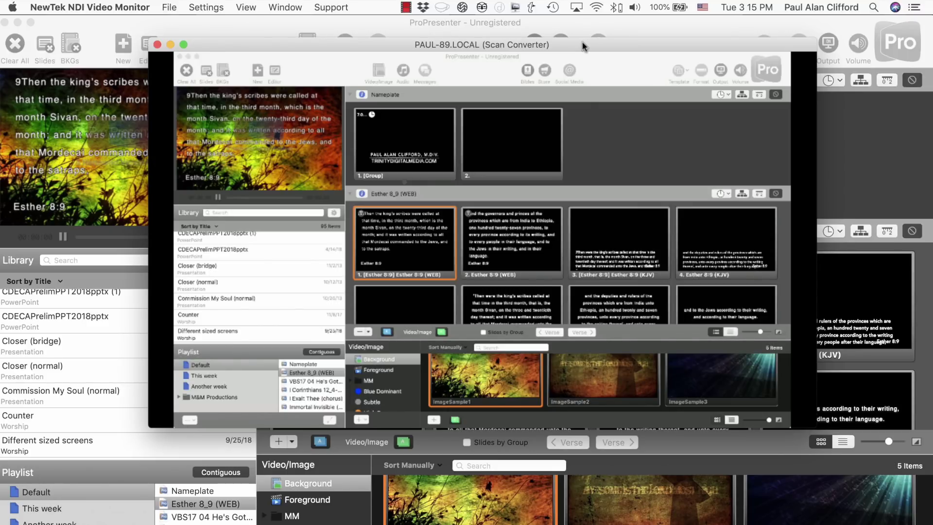
Step: Set Scan Converter's source back to the ProPresenter 6 1360 x 768 output
key(super+Tab)
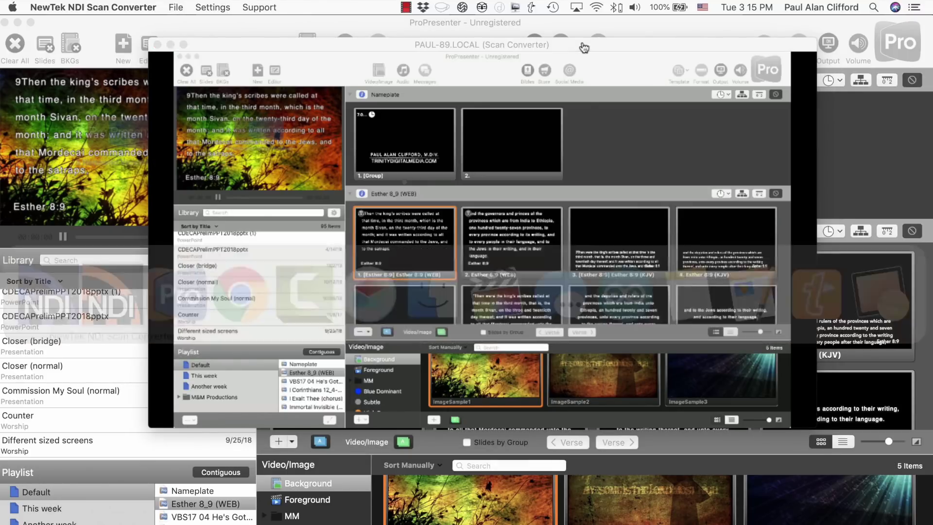
click(176, 7)
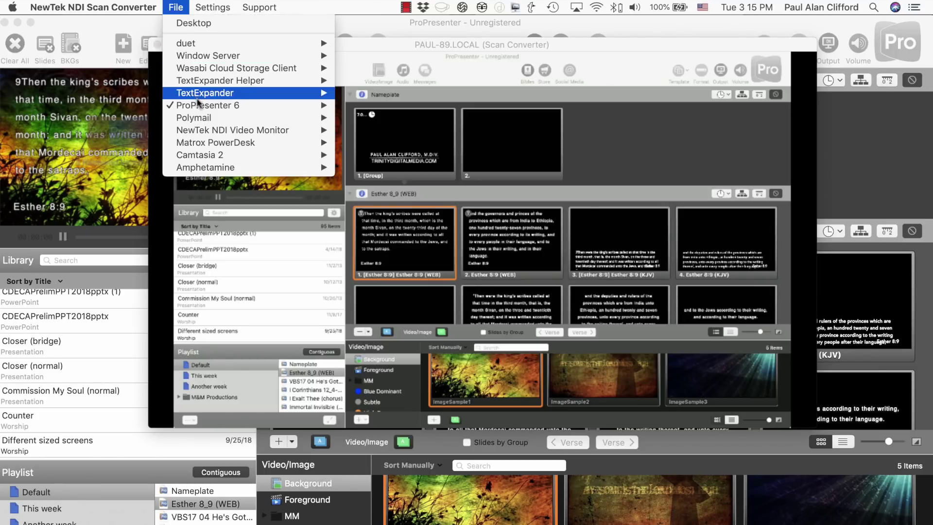
mouse_move(204, 108)
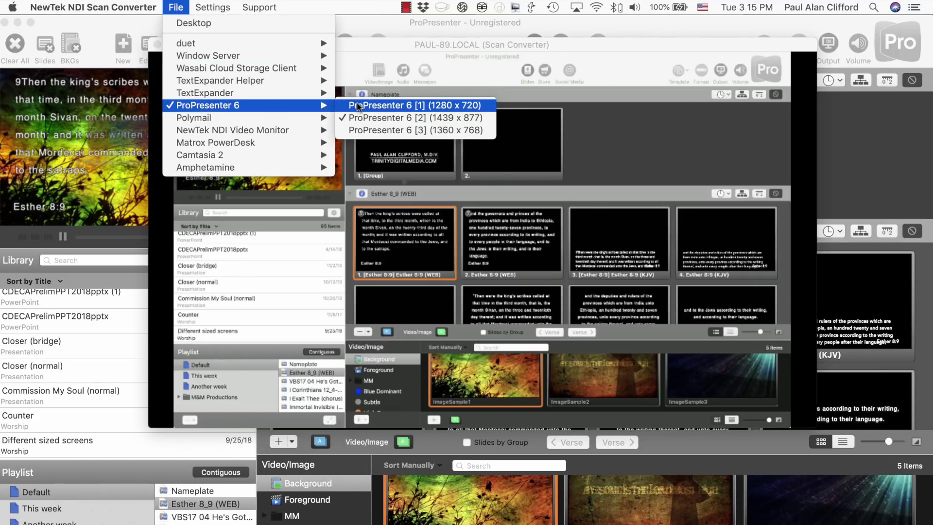
click(358, 130)
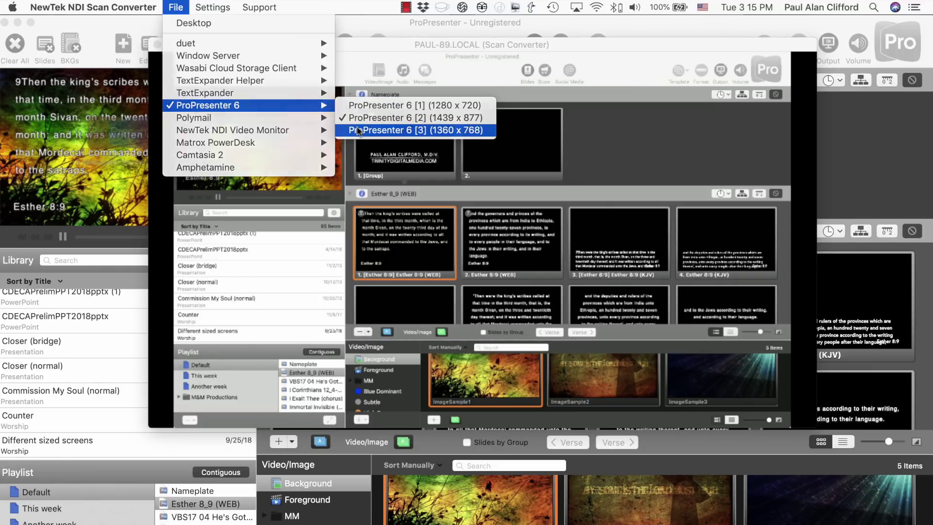
Step: Reposition the NDI monitor window so ProPresenter's toolbar is uncovered
click(356, 46)
drag(356, 47, 350, 87)
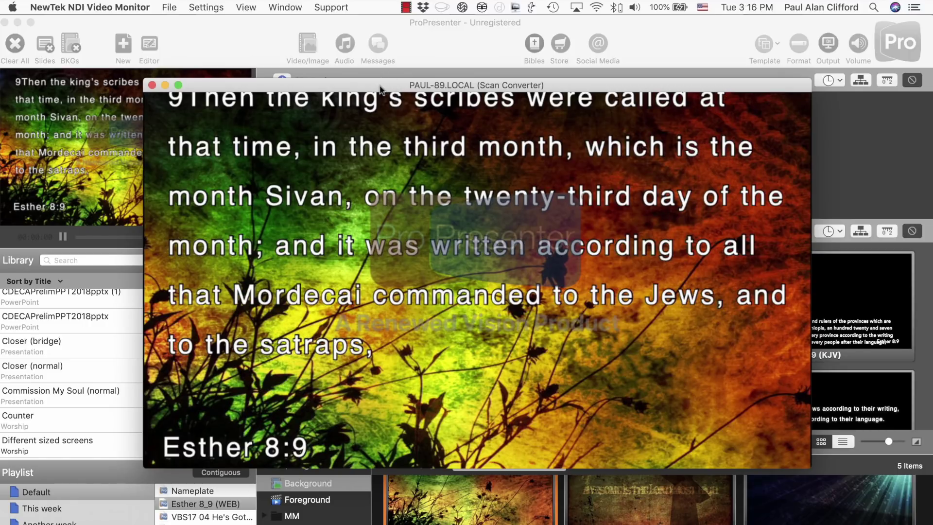
drag(381, 90, 384, 90)
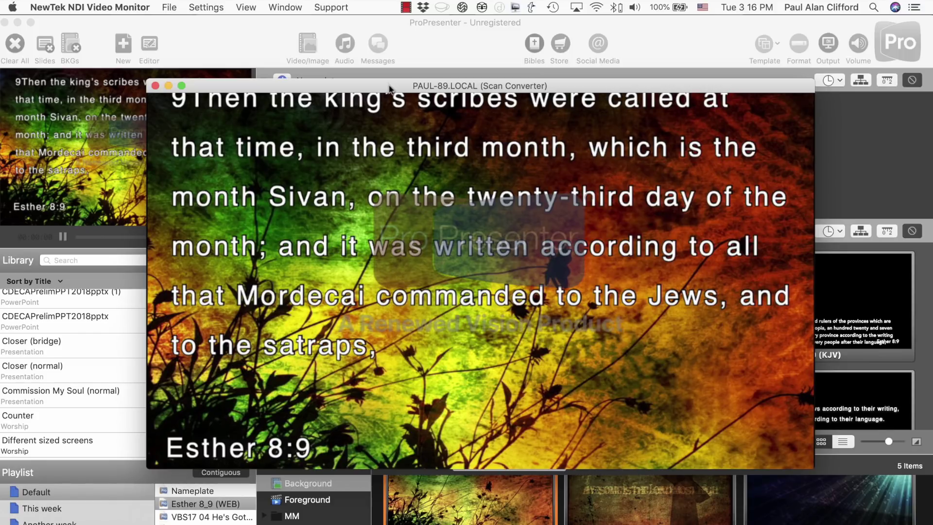
drag(370, 88, 477, 41)
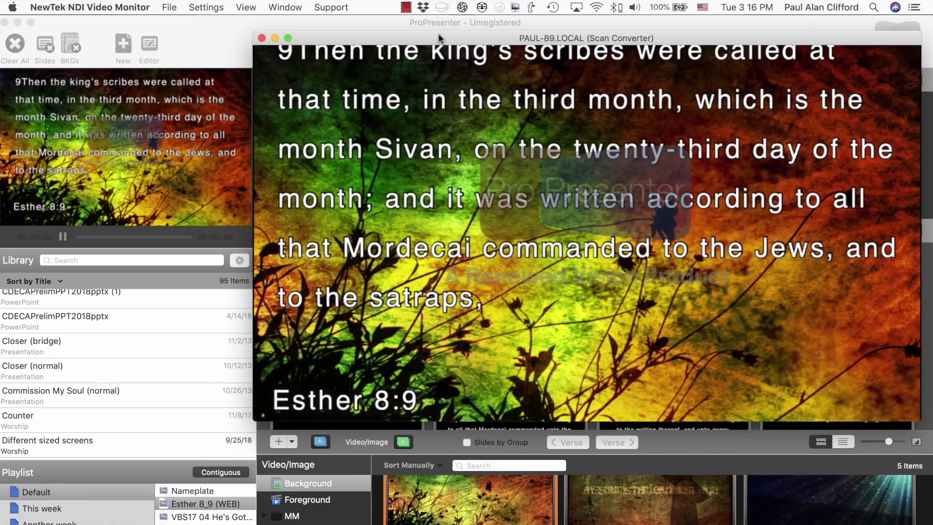
drag(439, 34, 361, 68)
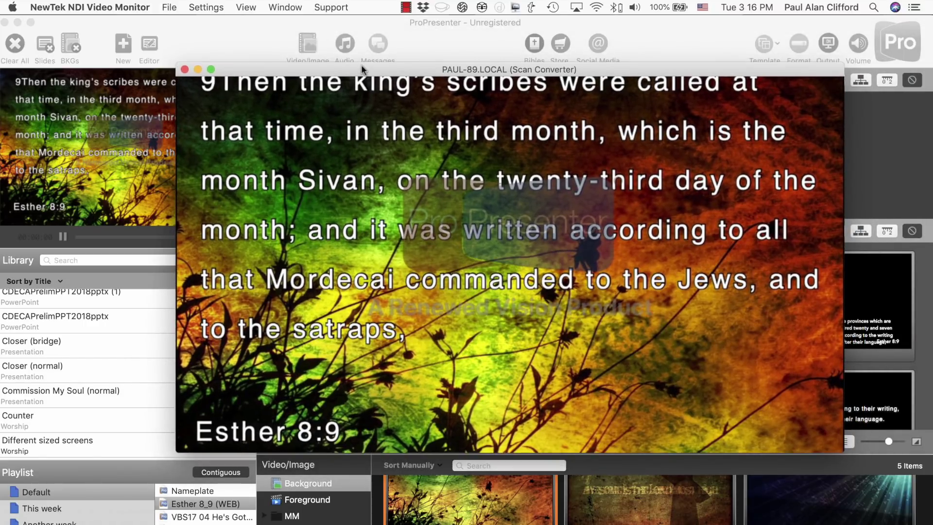
Step: Pick Scan Converter as the monitor's NDI source, then move the window to reveal the Nameplate slides
click(167, 7)
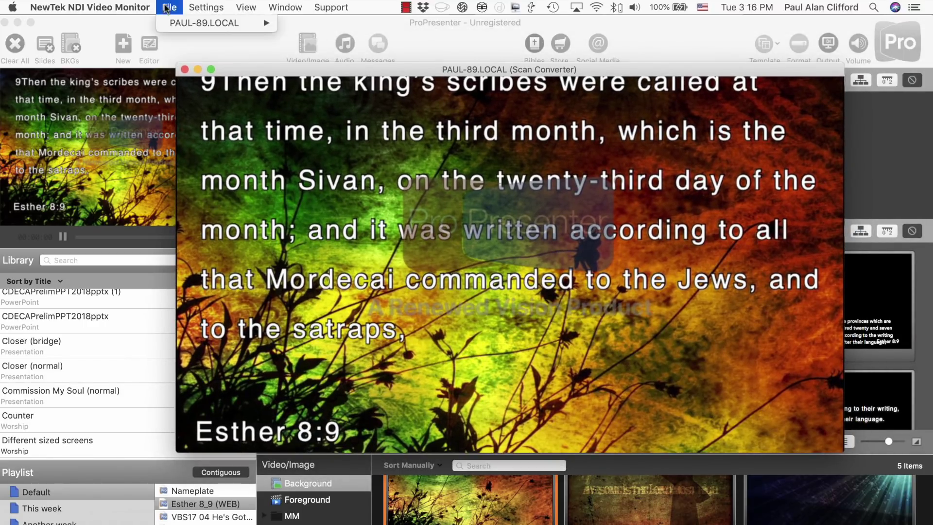
mouse_move(182, 23)
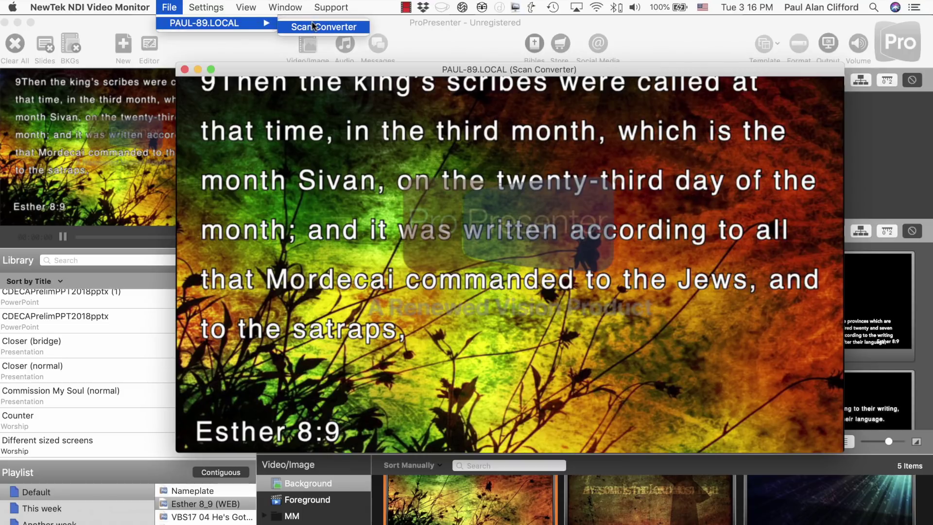
click(331, 71)
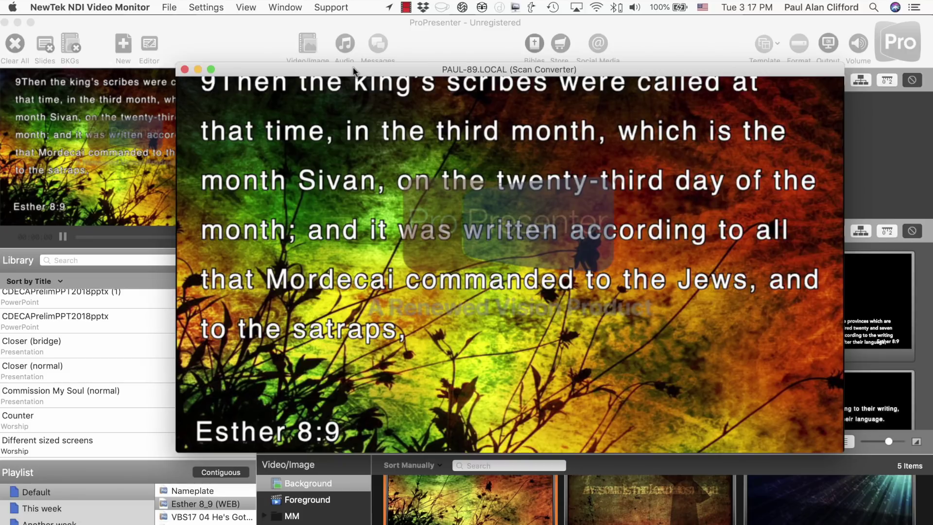
drag(354, 72, 264, 201)
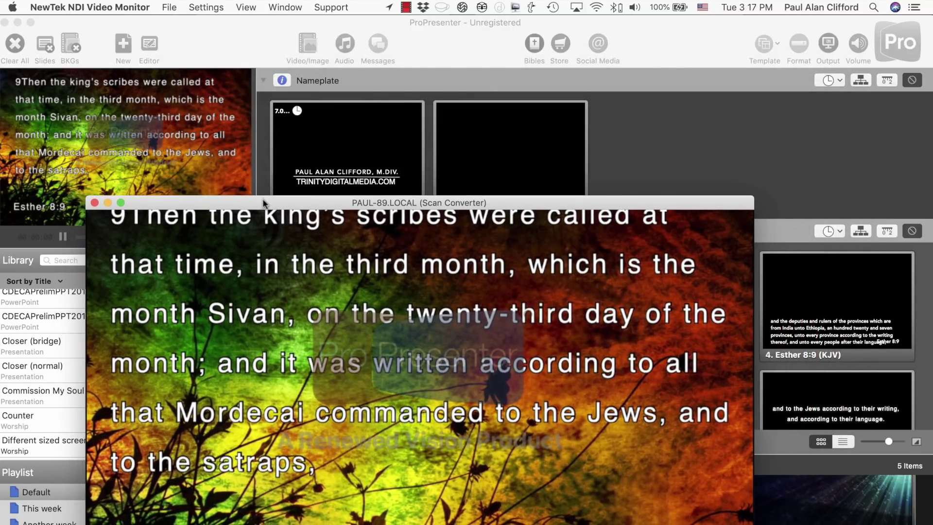
Step: Shift ProPresenter right and move the NDI feed window to the top-left corner
click(258, 35)
drag(258, 36, 412, 36)
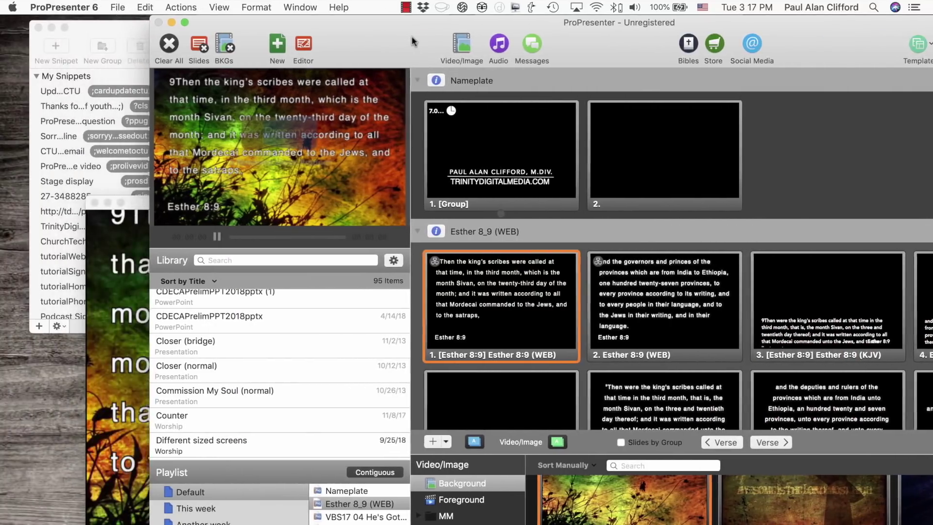
drag(131, 197, 41, 17)
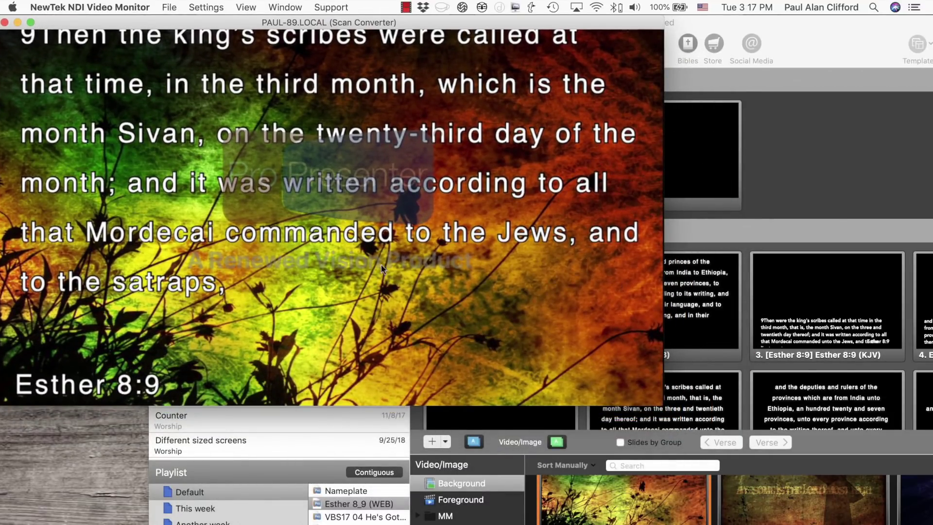
click(860, 197)
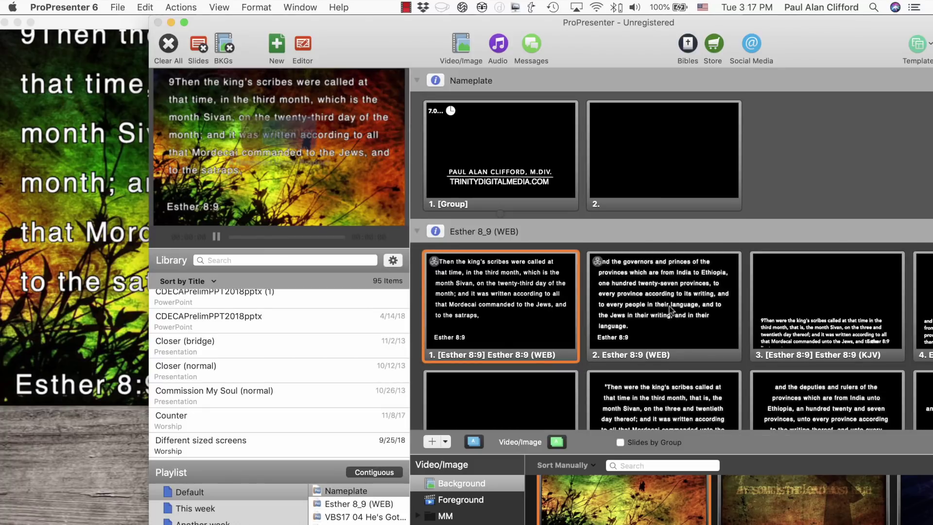
Step: Put Esther 8:9 slide 2, then KJV slide 3, then the first WEB slide live
click(669, 306)
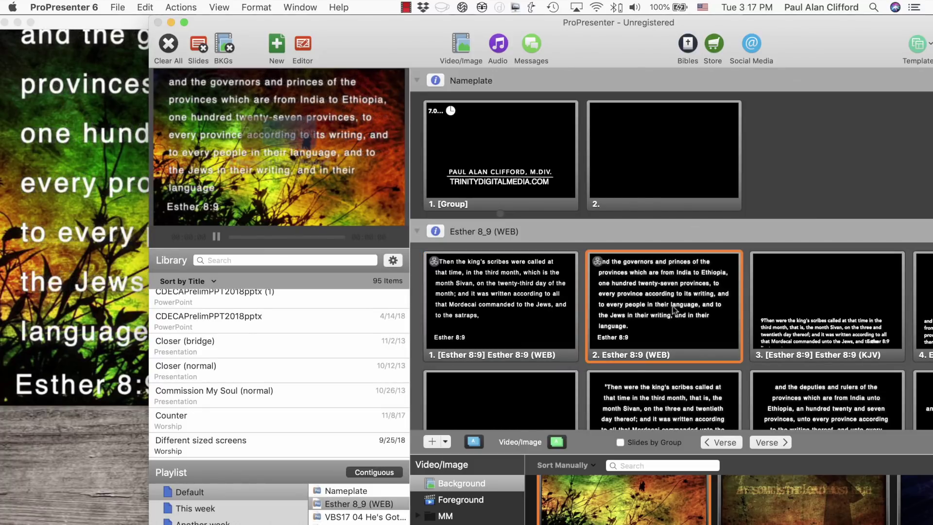
click(774, 312)
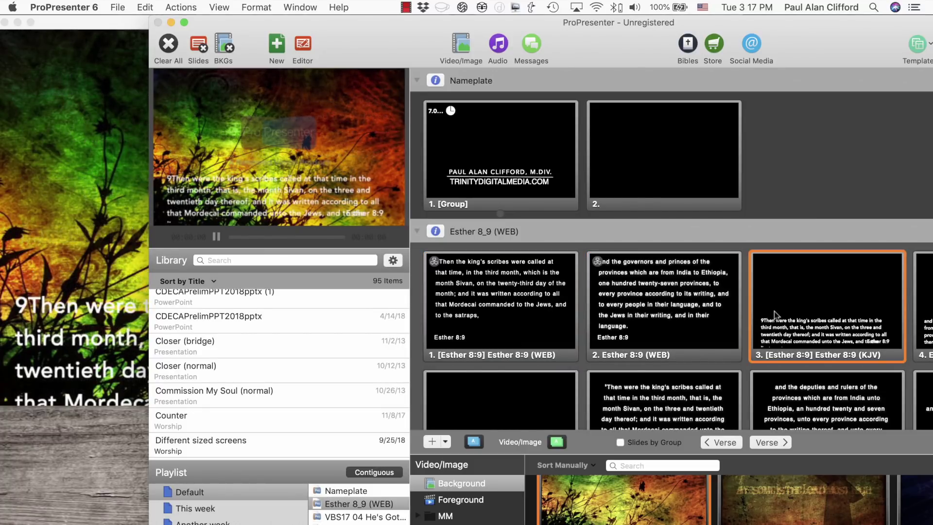
click(538, 293)
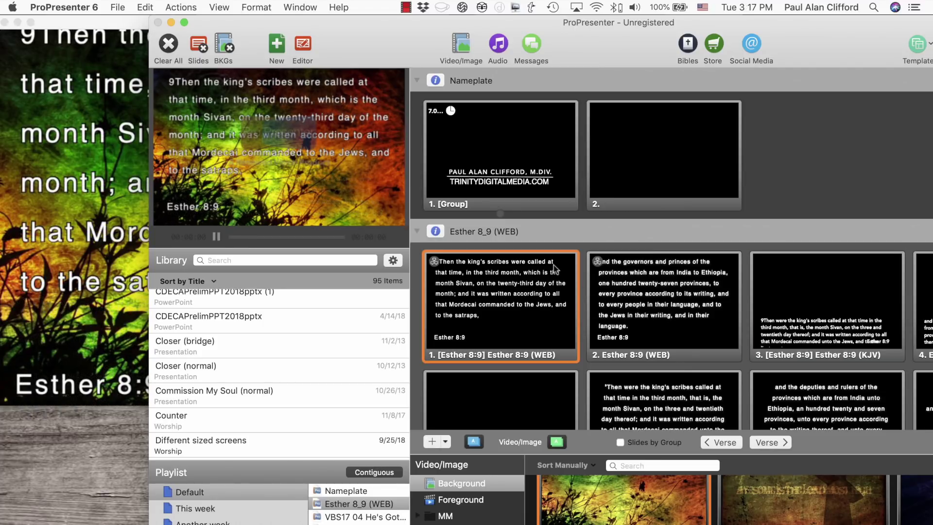
Step: Bring ProPresenter to the front and move its window back to the left
click(65, 25)
click(778, 23)
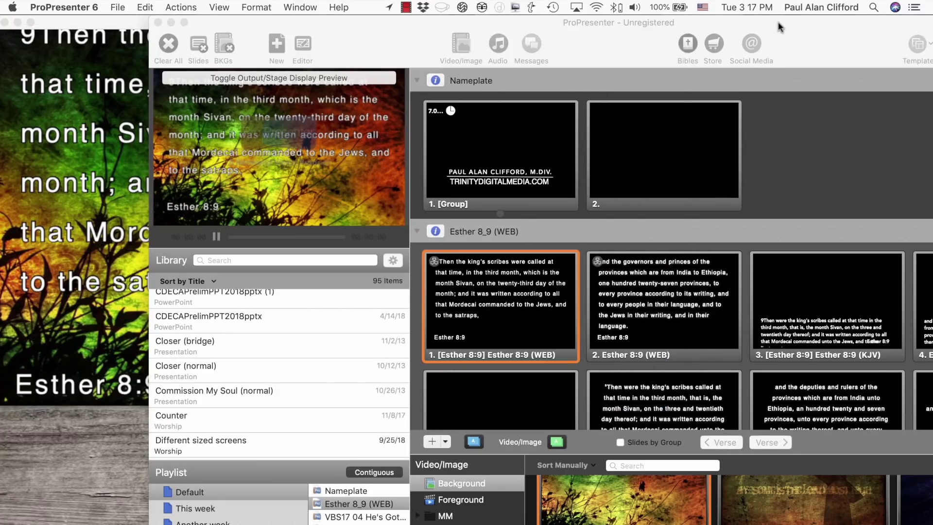
drag(778, 21, 616, 6)
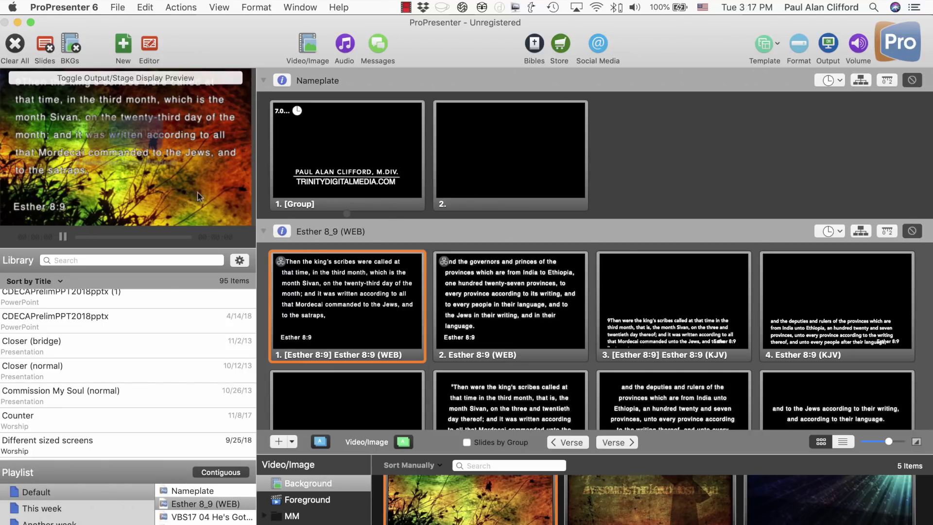
Step: Switch Scan Converter's capture to ProPresenter 6 [1] (1280 x 720), the stage display output
key(super+Tab)
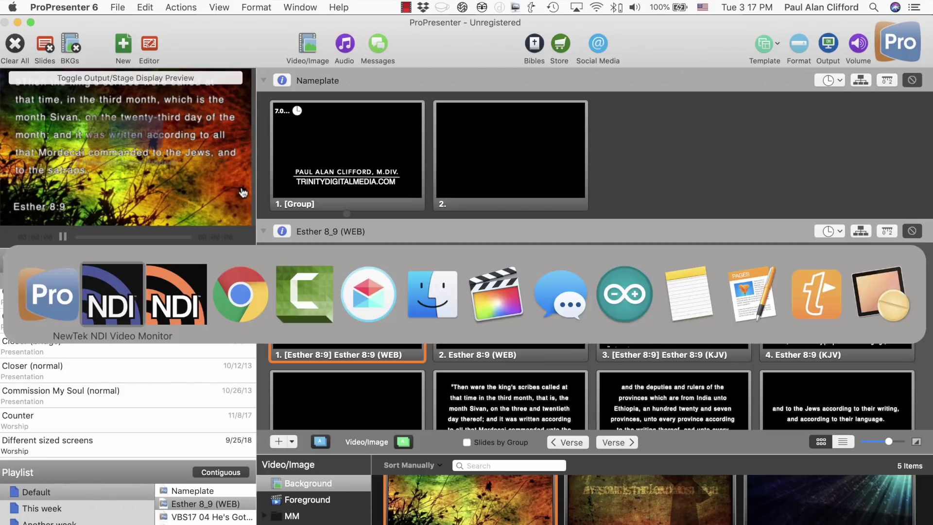
key(super+Tab)
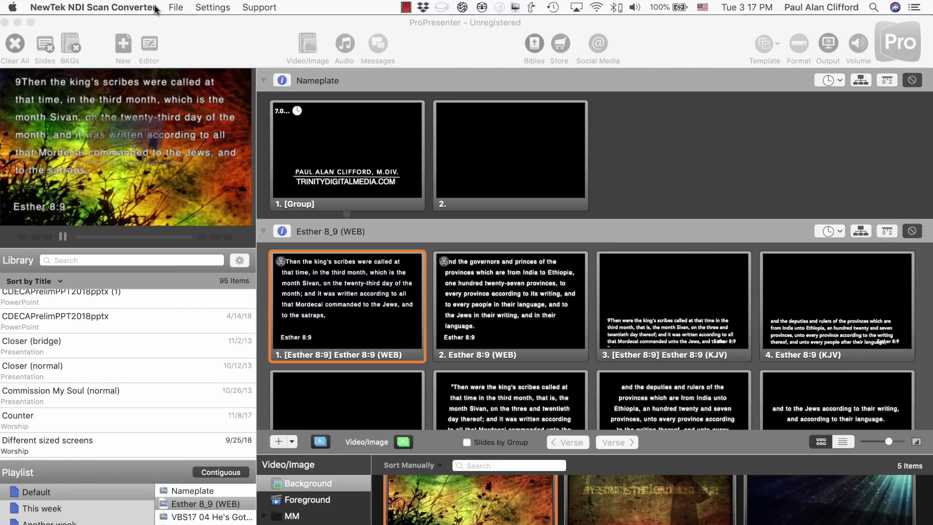
click(174, 7)
mouse_move(202, 108)
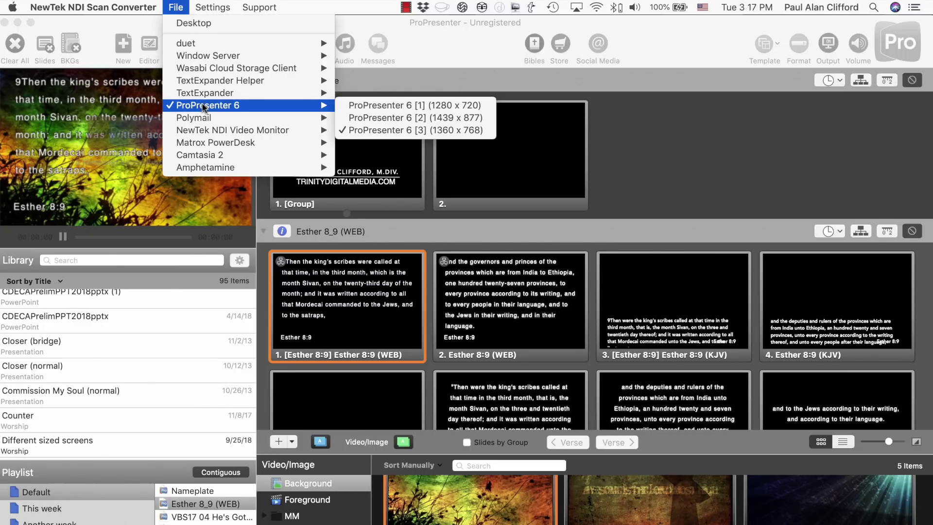
click(392, 105)
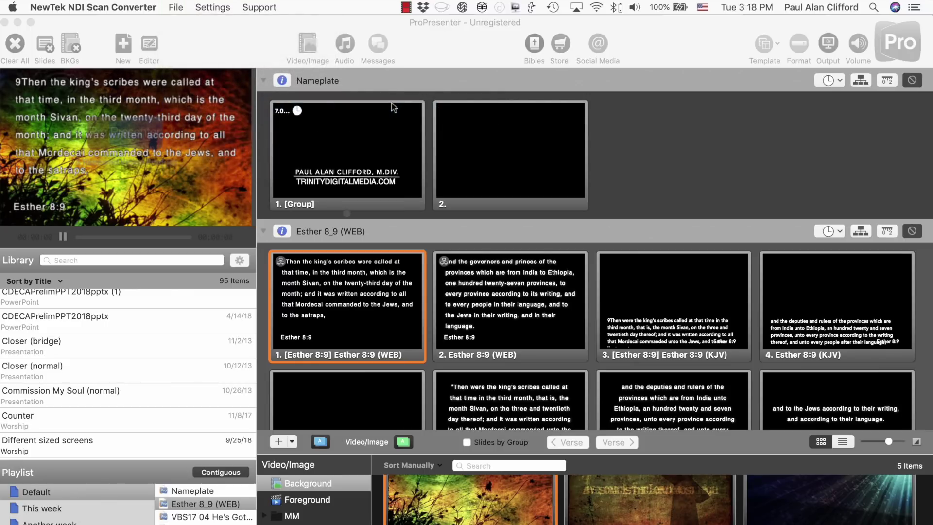
key(super+Tab)
key(super+Tab)
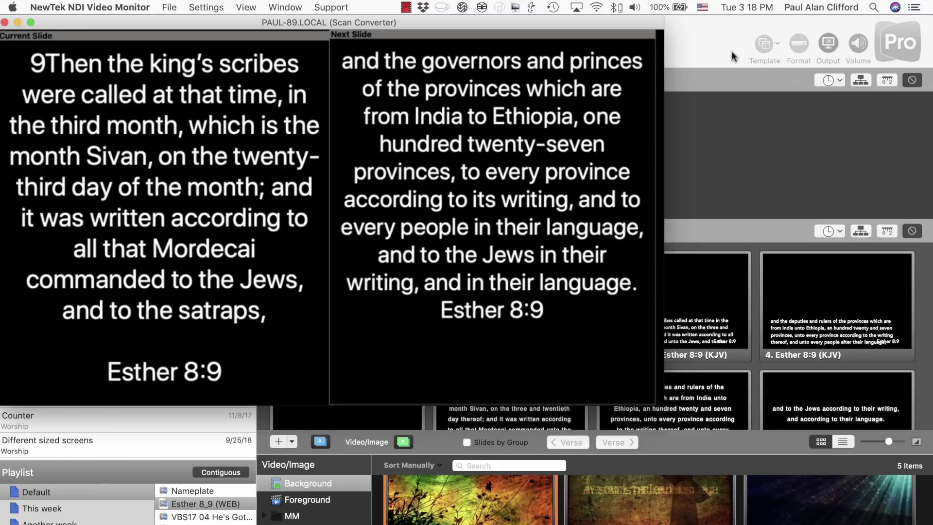
Step: Check the Current Slide/Next Slide feed, then bring ProPresenter 6 back to the front
click(729, 30)
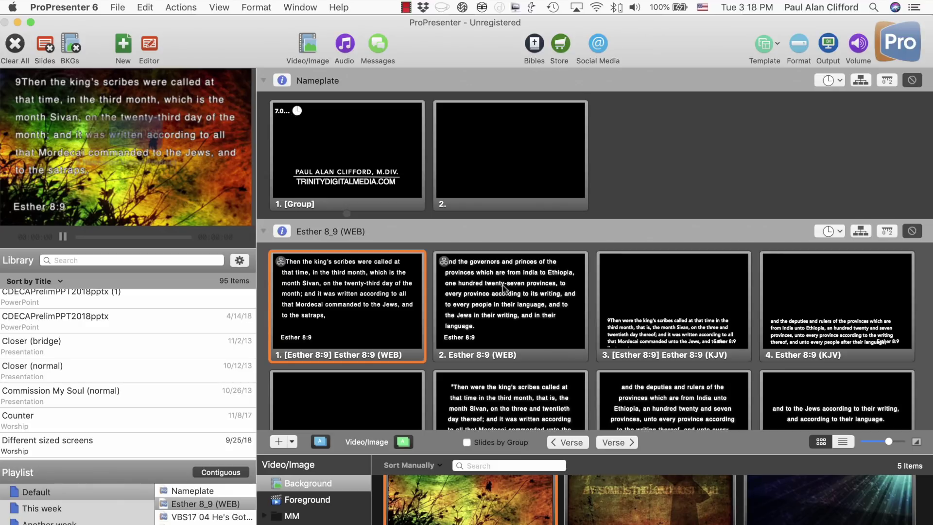
key(super+Tab)
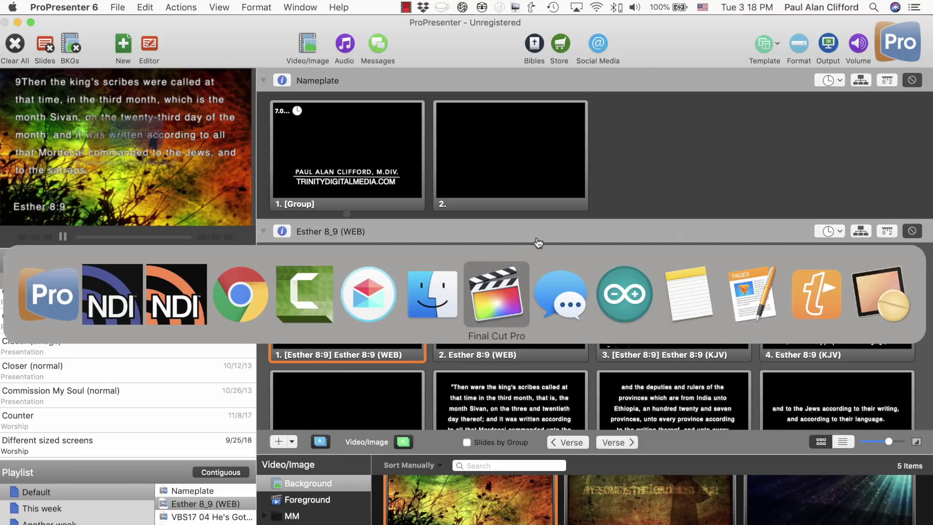
Step: Dismiss Final Cut Pro's cannot-save library warning with Continue and return to ProPresenter 6
click(598, 26)
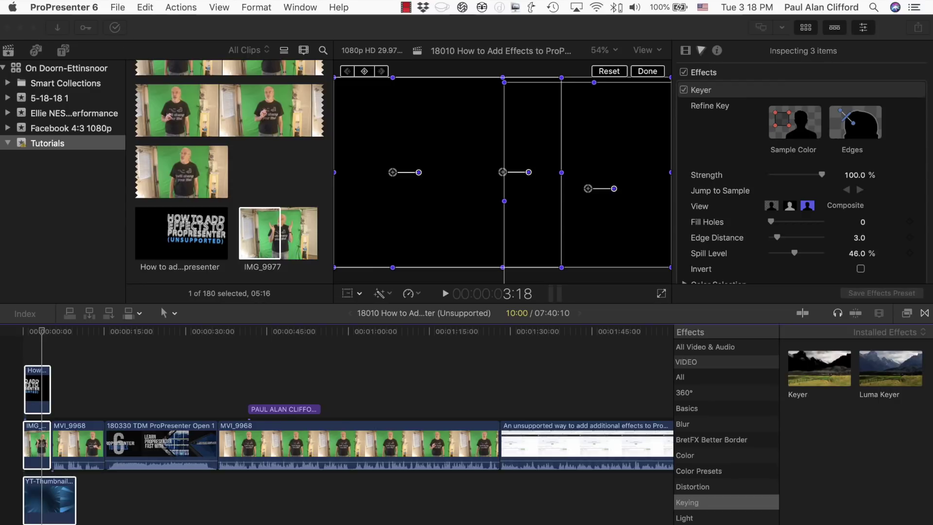
click(396, 514)
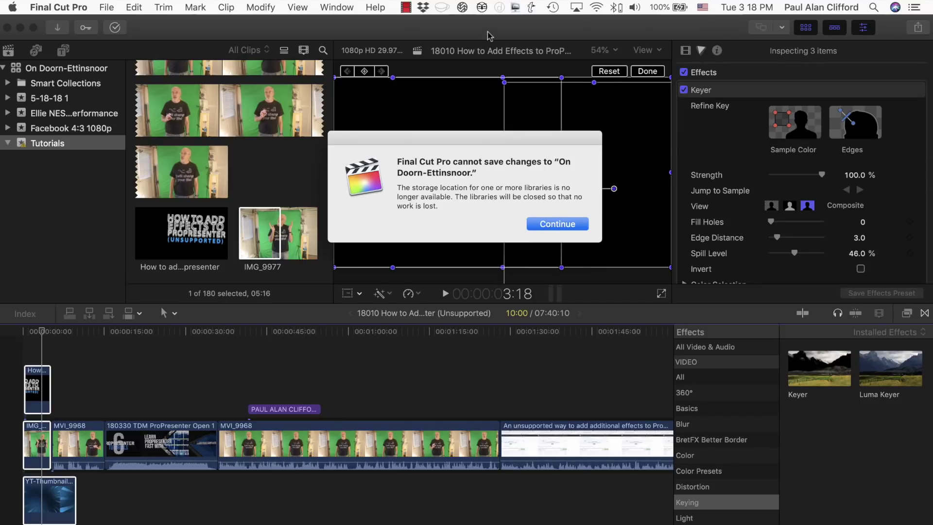
click(559, 225)
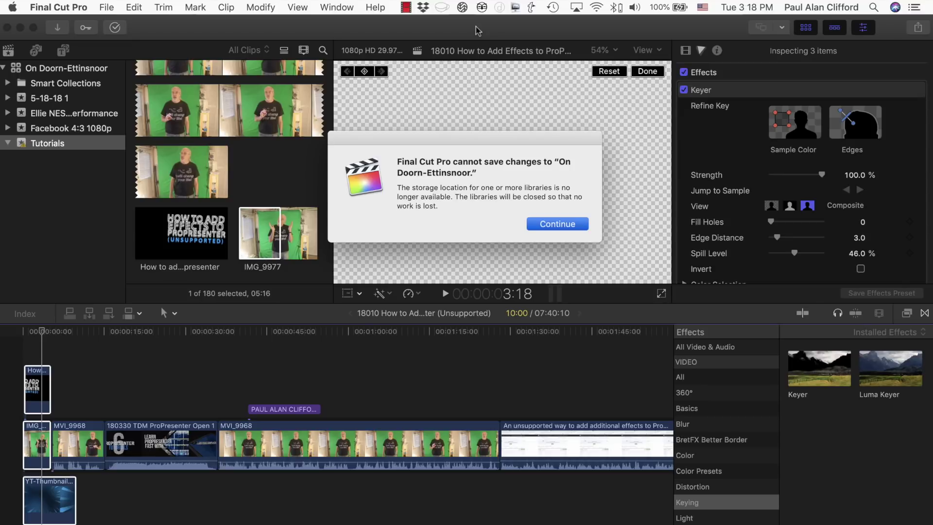
key(super+Tab)
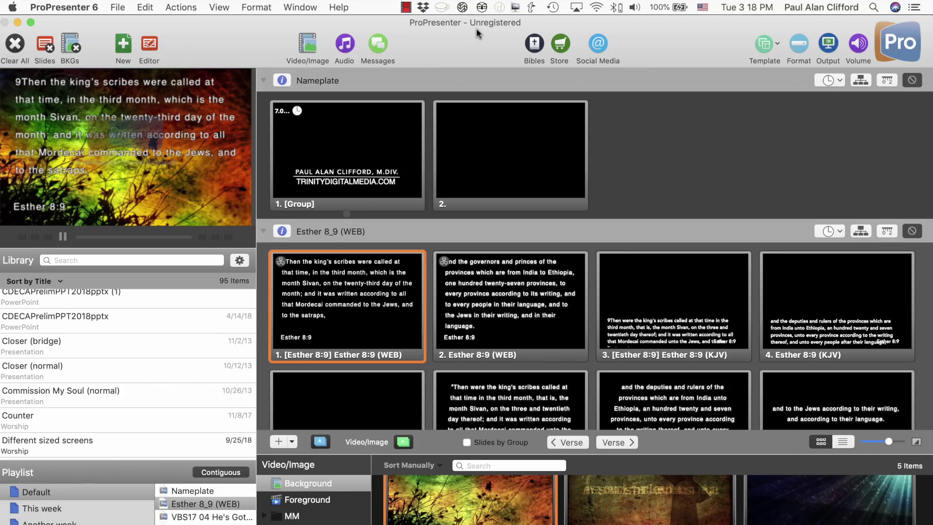
mouse_move(520, 518)
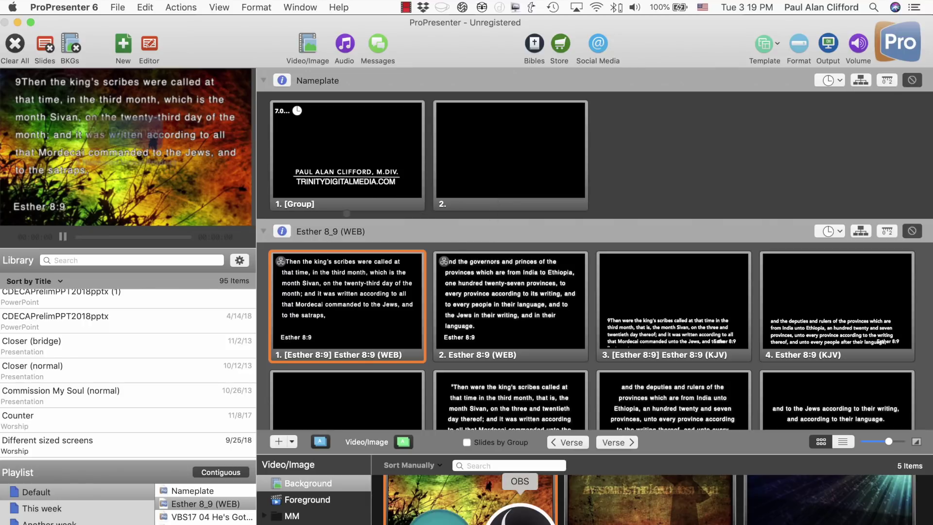